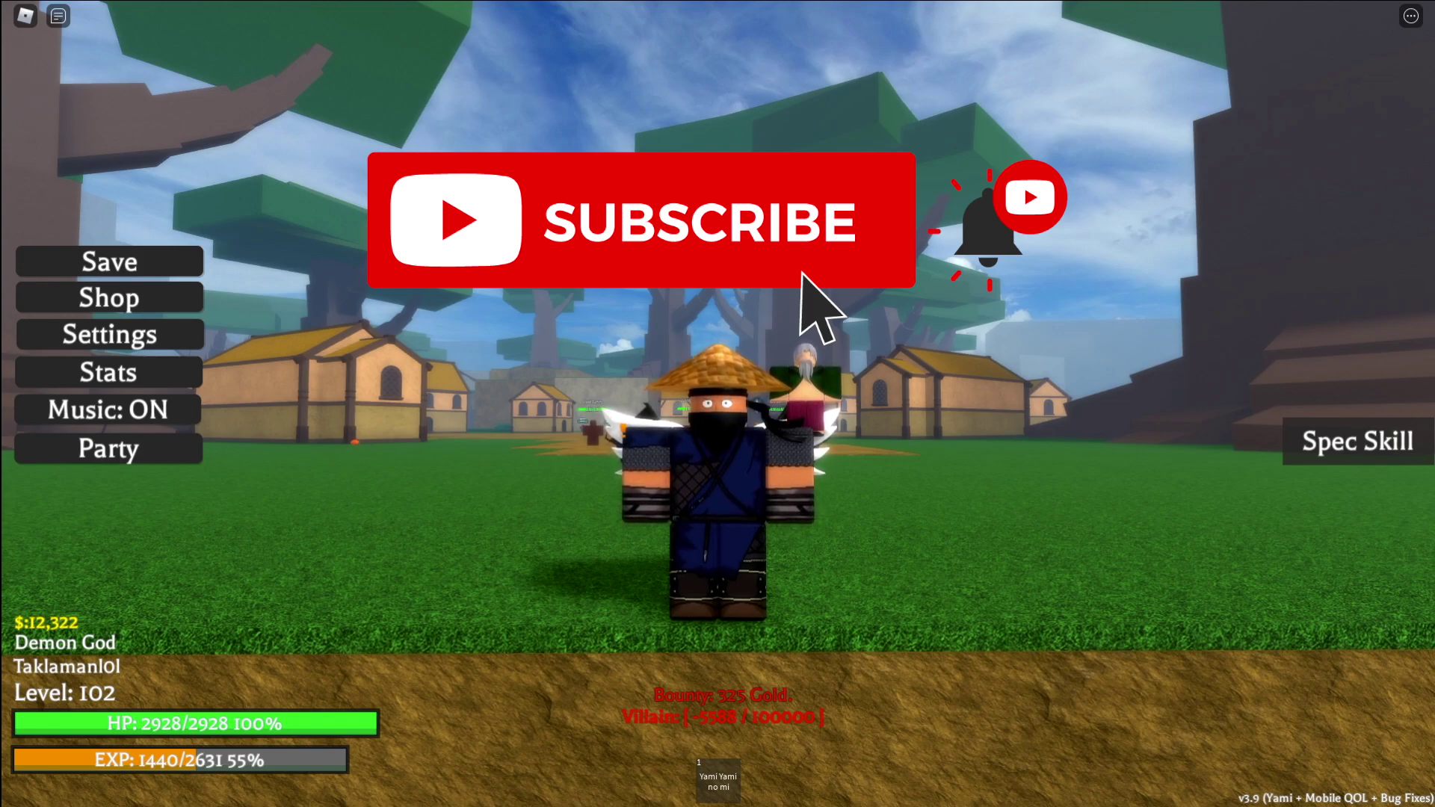
Equip Cremation from Ability Storage in place of Yami Yami no mi, then close Stats
click(173, 362)
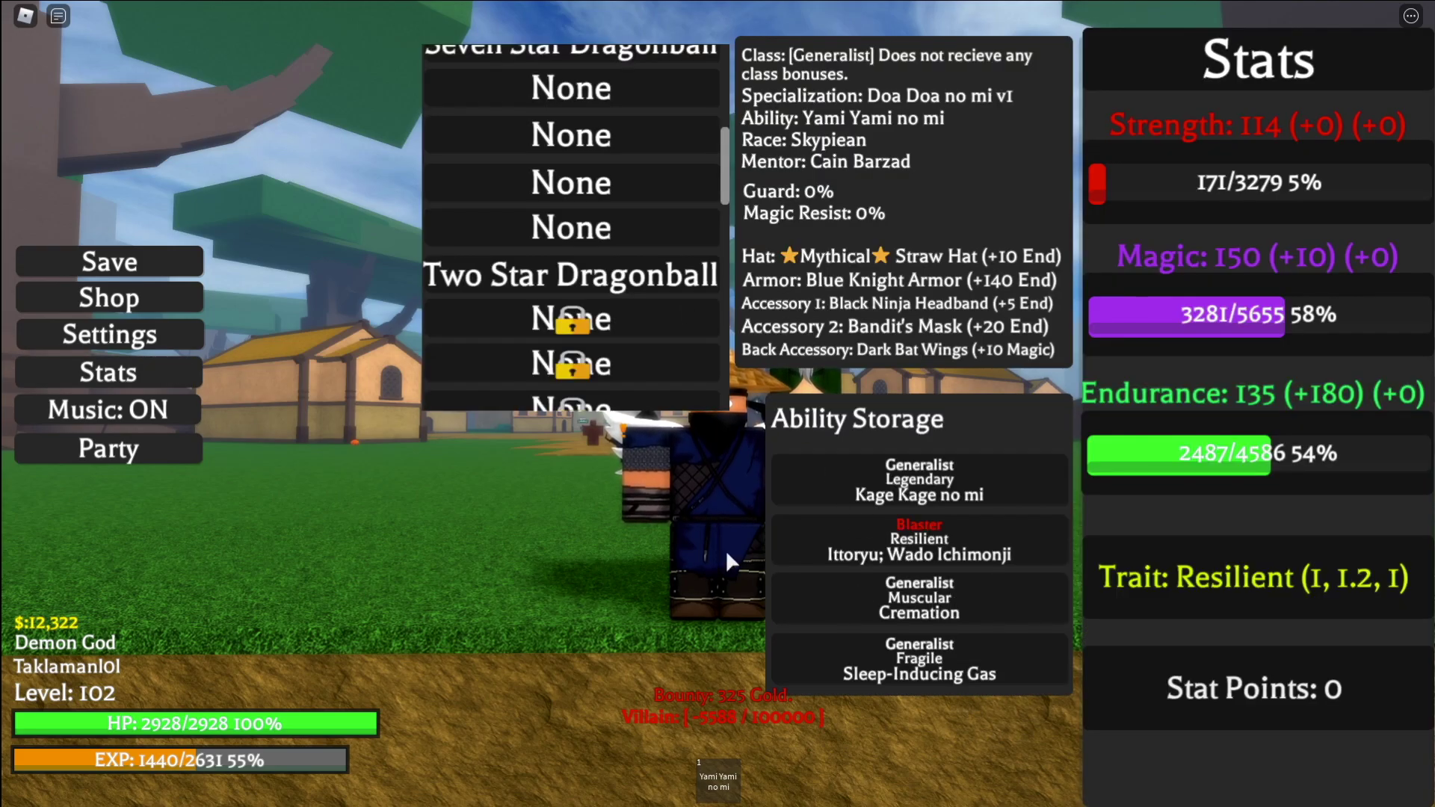
click(950, 624)
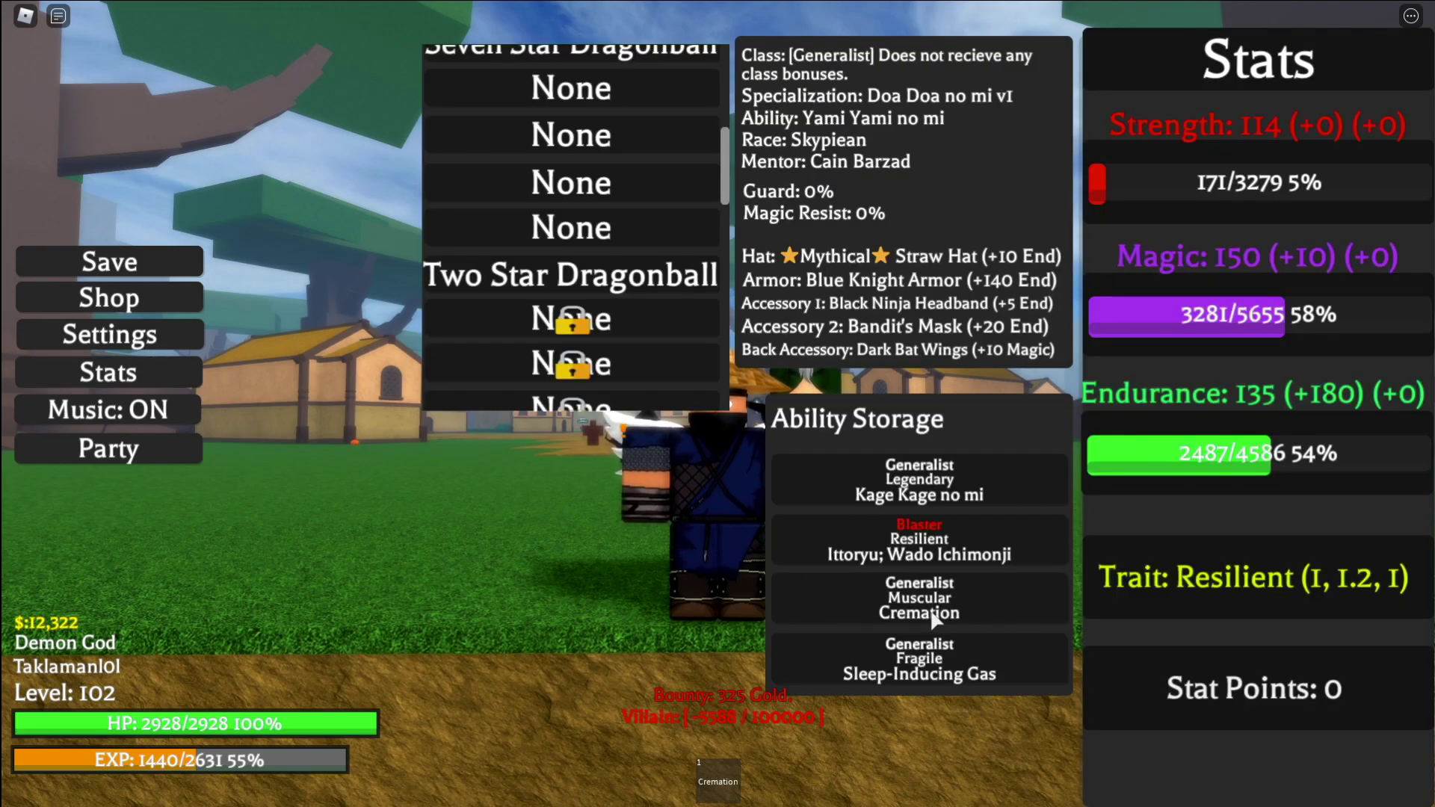
click(117, 374)
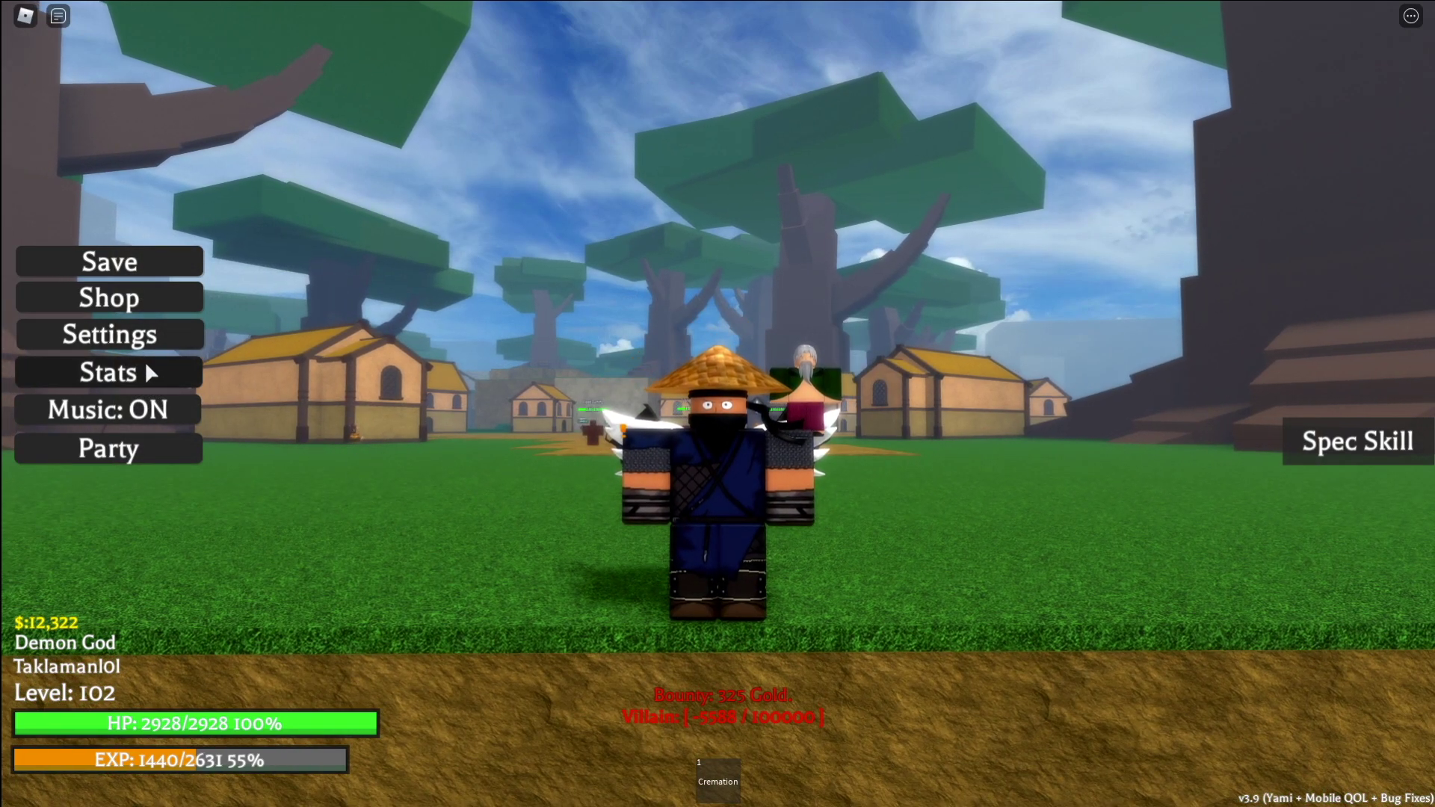
Display the seven Dragon Balls in Item Storage, then equip Cremation to show its mastery 8 skills
click(131, 380)
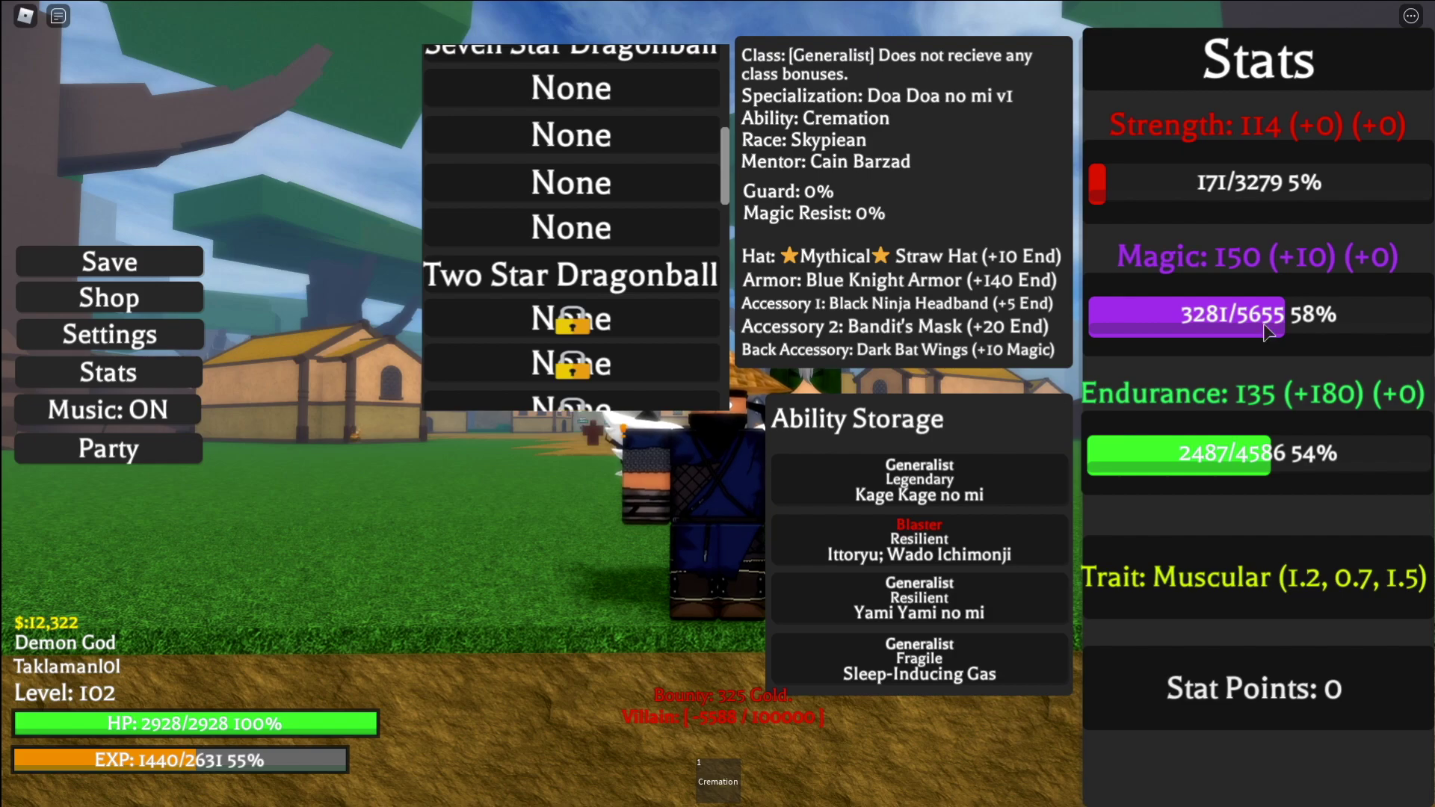
scroll(615, 281, up, 5)
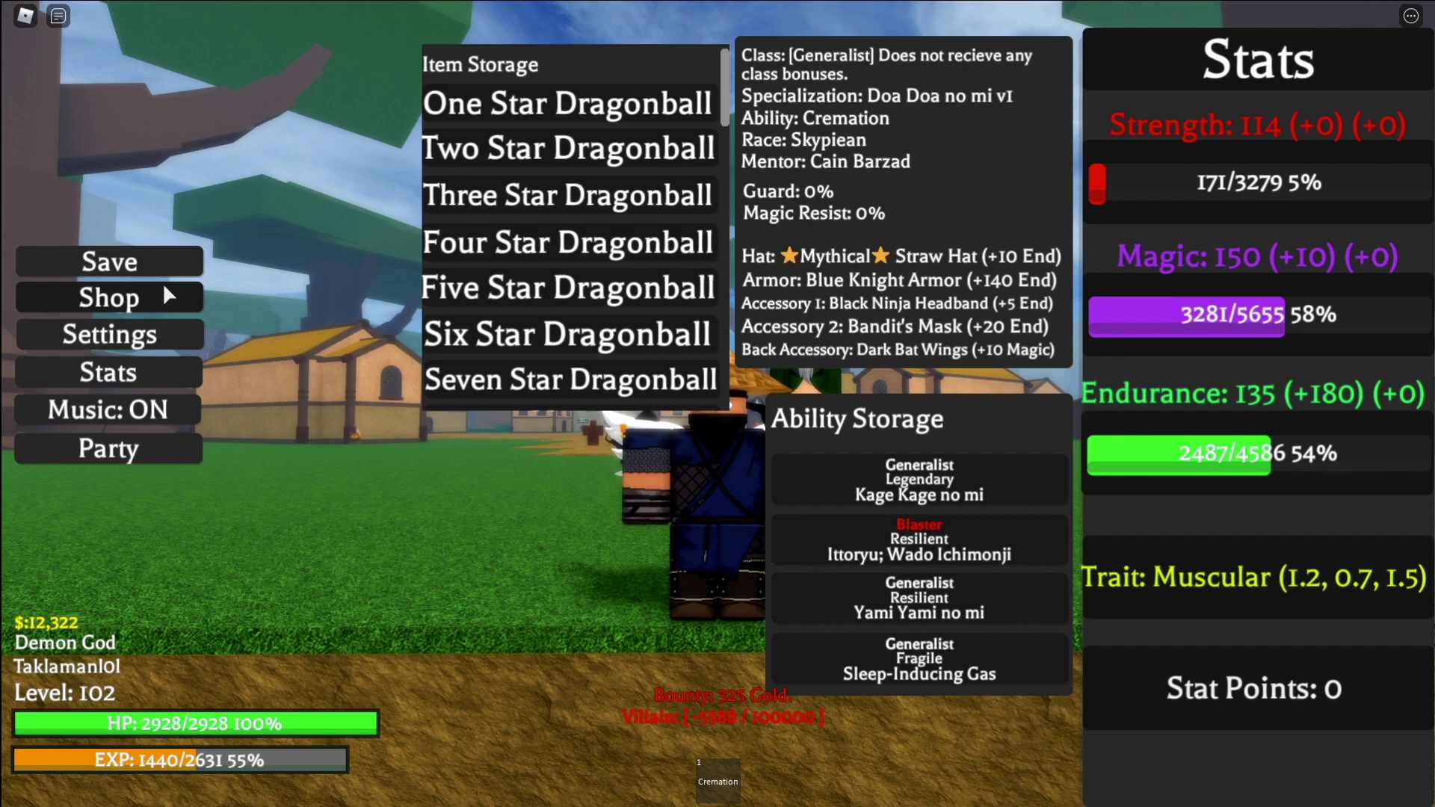
click(150, 373)
key(1)
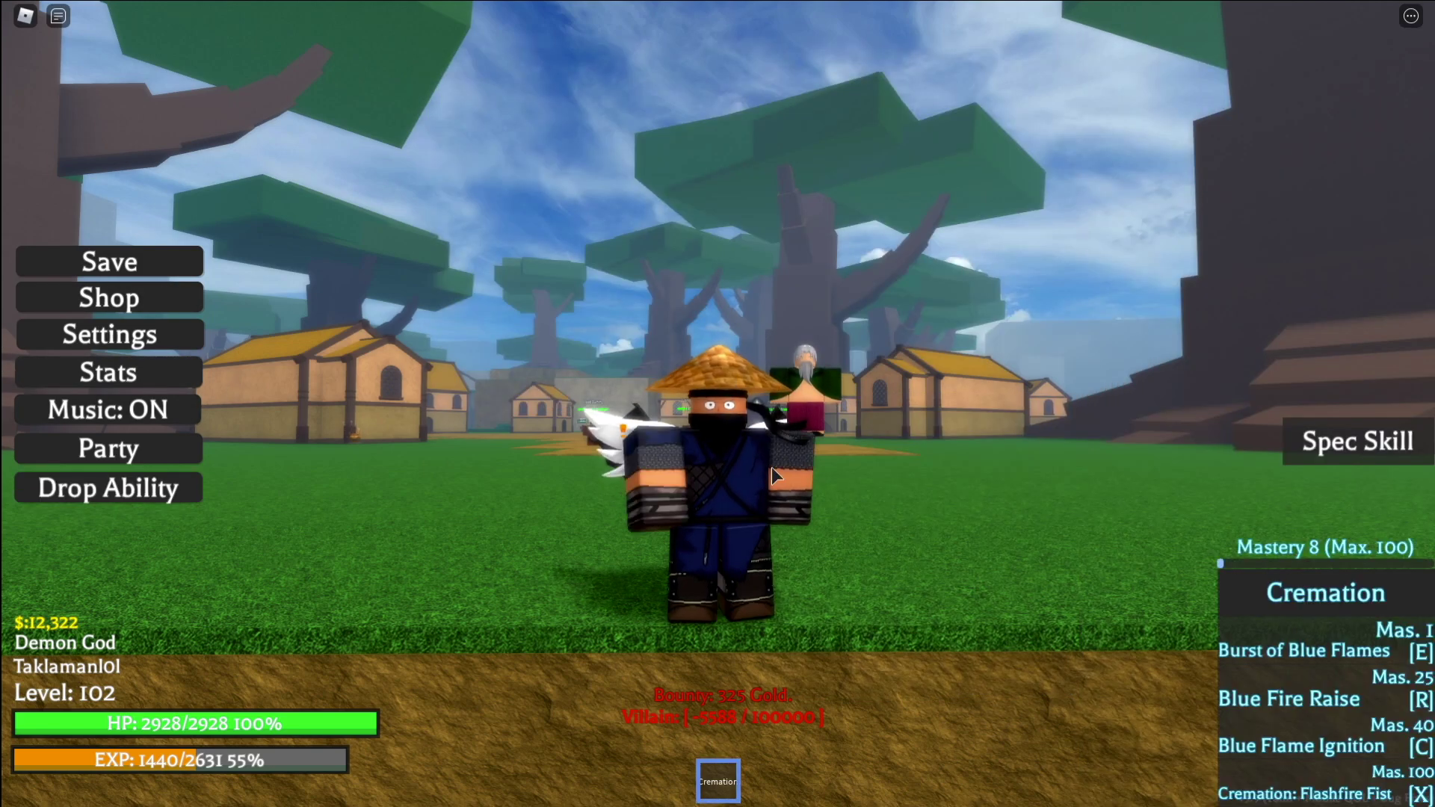